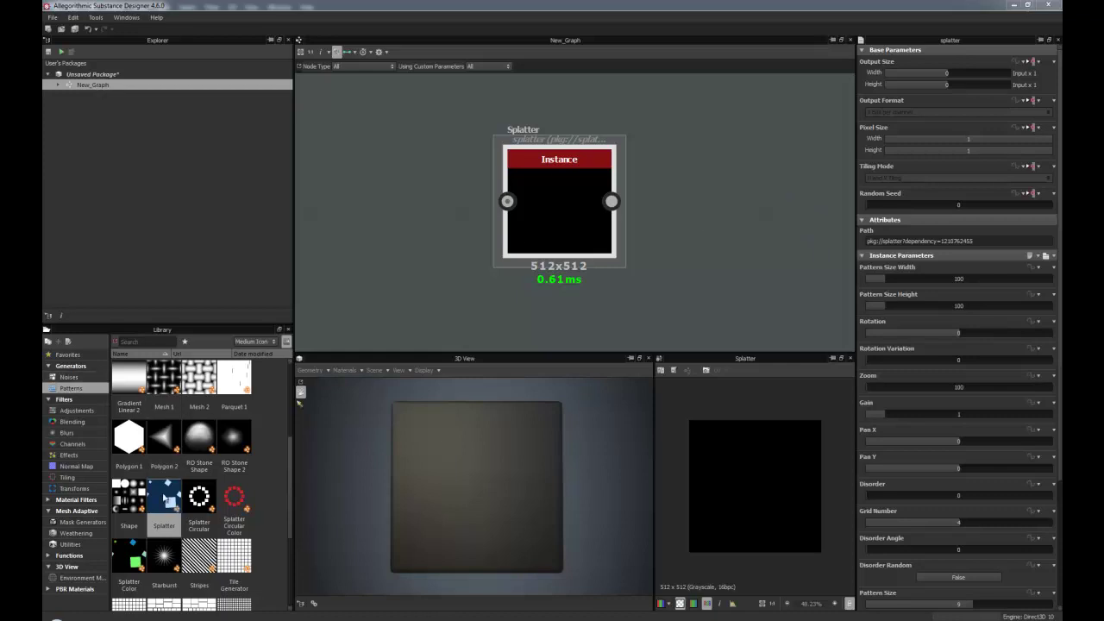
Move the Polygon 2 node closer to the input side of the Splatter node
left_click(426, 244)
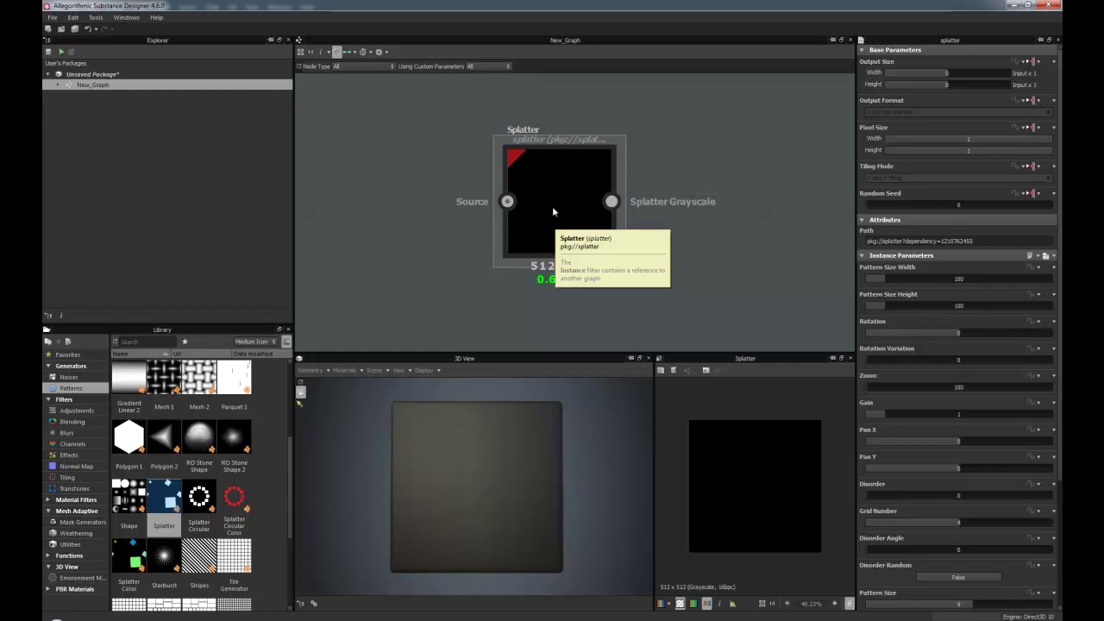
left_click_drag(553, 208, 556, 196)
scroll(566, 208, "down", 3)
middle_click_drag(492, 214, 538, 208)
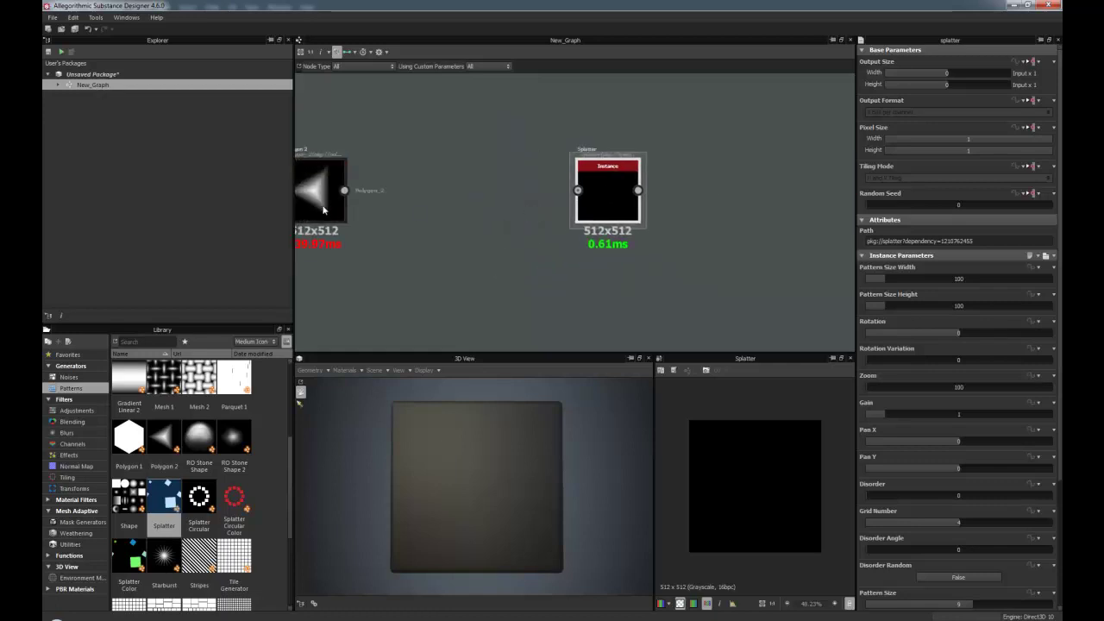
left_click_drag(324, 209, 482, 210)
scroll(509, 211, "up", 3)
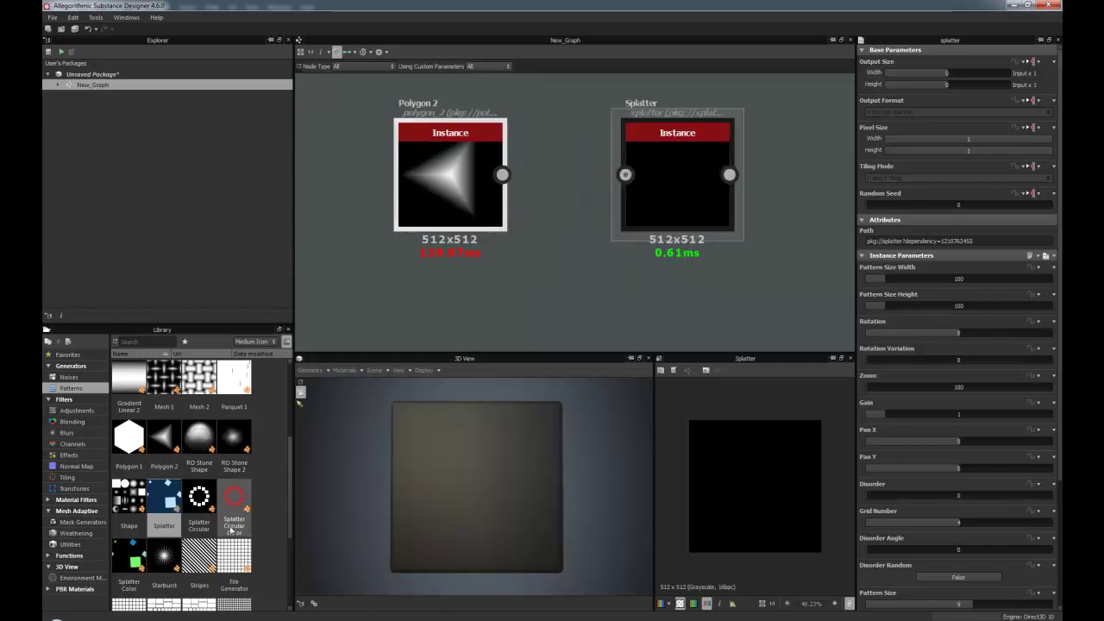
Connect the Polygon 2 output to the Splatter's Source input and examine the resulting pattern in the 2D view
left_click(166, 440)
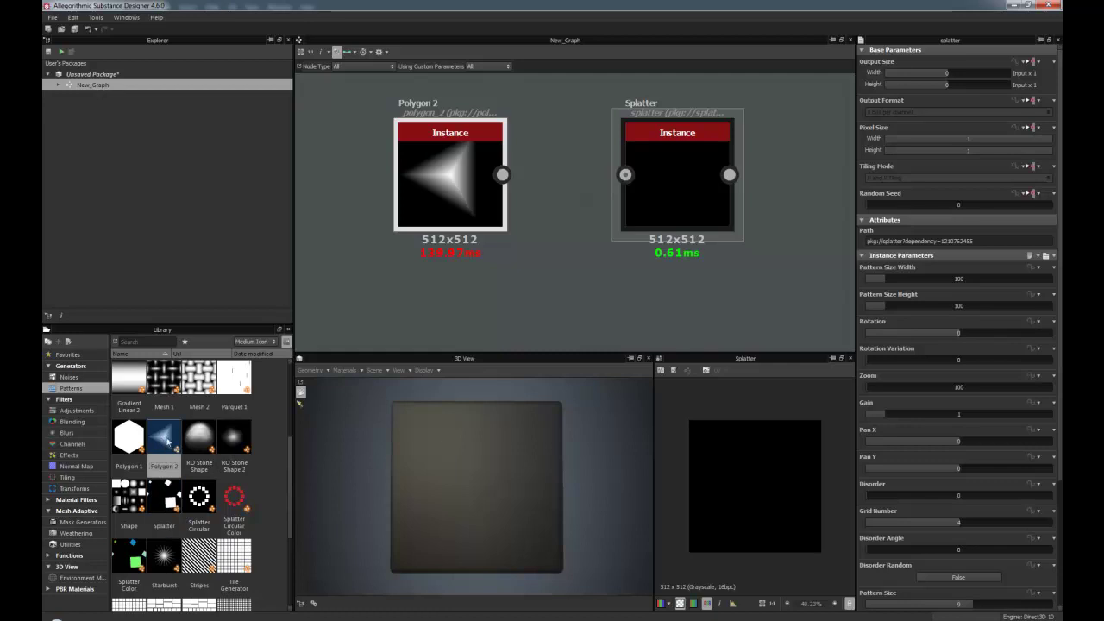
middle_click_drag(606, 293, 512, 303)
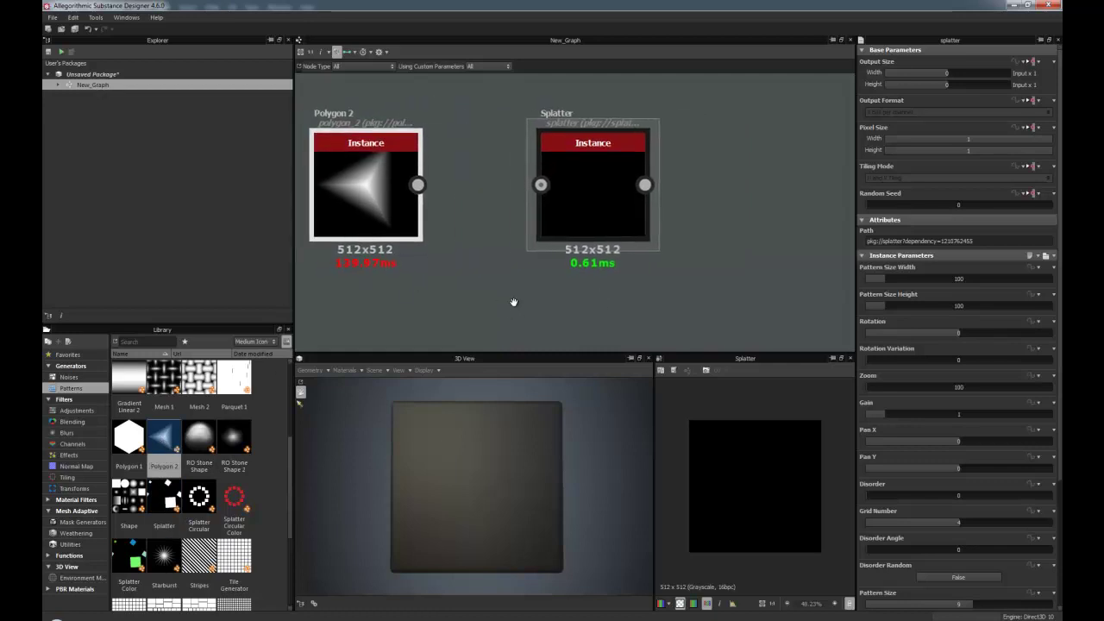
left_click_drag(419, 185, 541, 184)
middle_click_drag(574, 183, 503, 189)
left_click(504, 190)
scroll(762, 506, "up", 5)
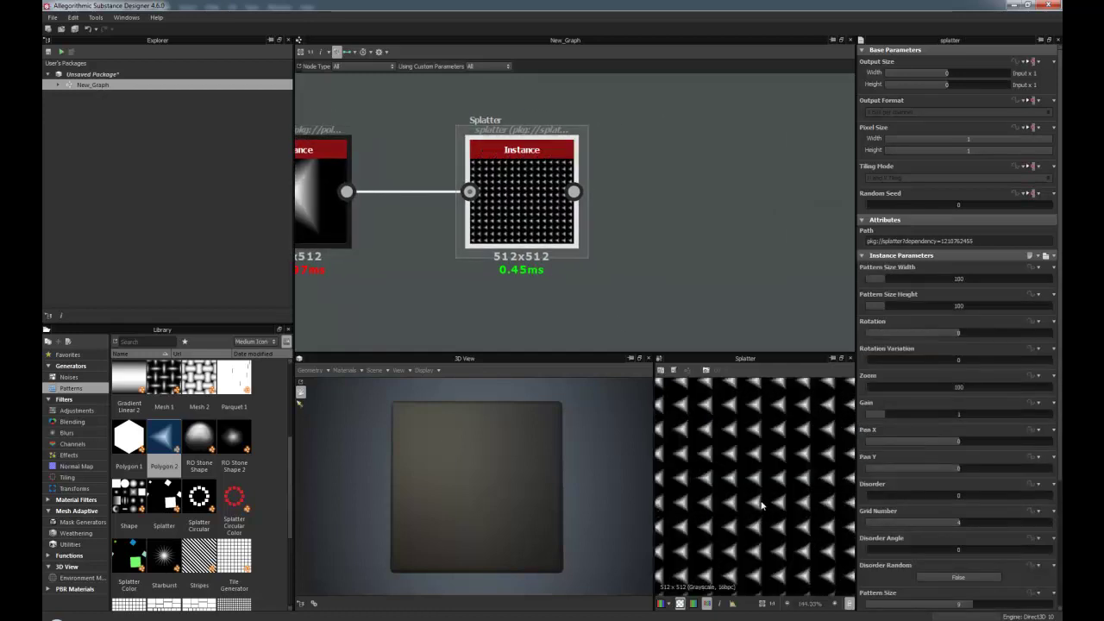
middle_click_drag(671, 209, 605, 216)
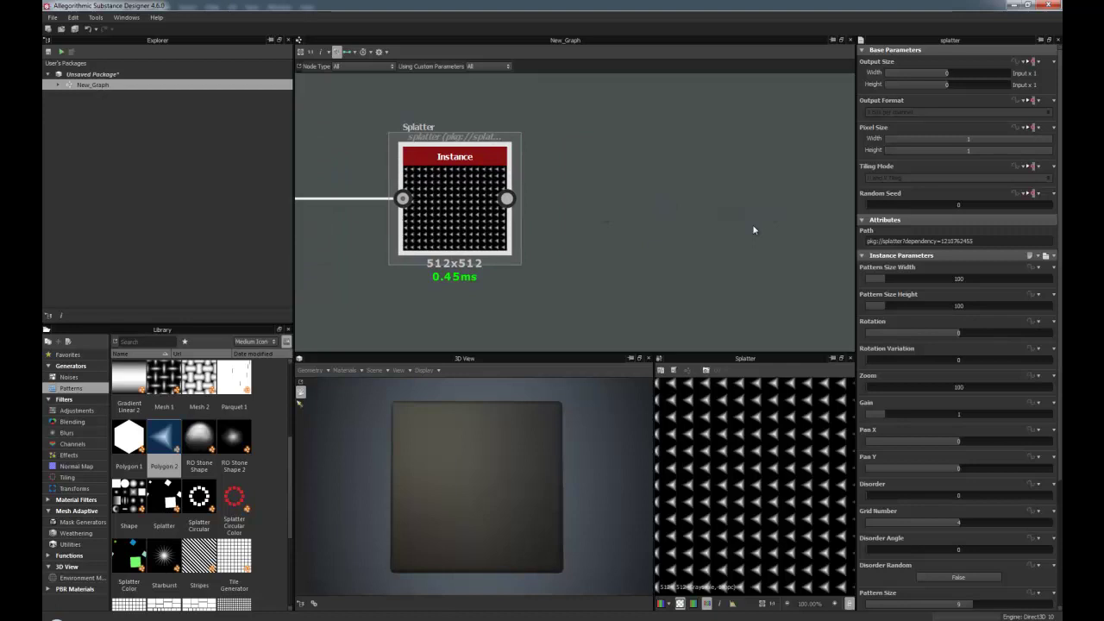
Bring the Diffuse output node beside the Splatter and connect the Splatter's grayscale output to it
scroll(752, 224, "down", 2)
middle_click_drag(759, 227, 590, 233)
left_click_drag(761, 227, 541, 226)
middle_click_drag(456, 276, 637, 230)
left_click_drag(589, 179, 682, 169)
scroll(459, 513, "up", 3)
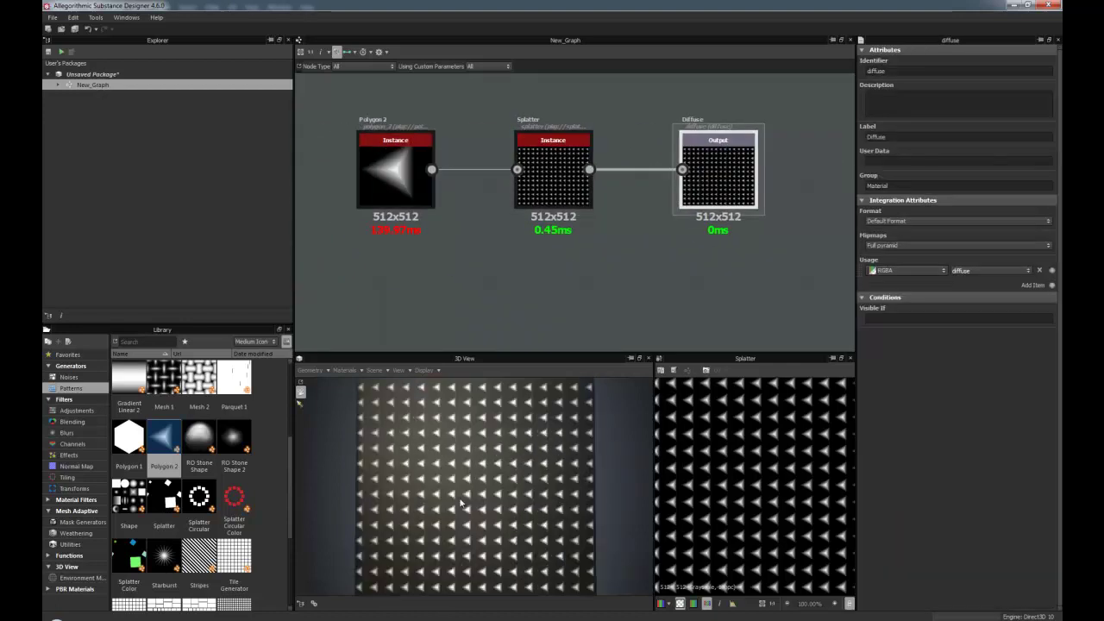
mouse_move(460, 512)
left_mouse_down()
mouse_move(446, 514)
mouse_move(462, 504)
left_mouse_up()
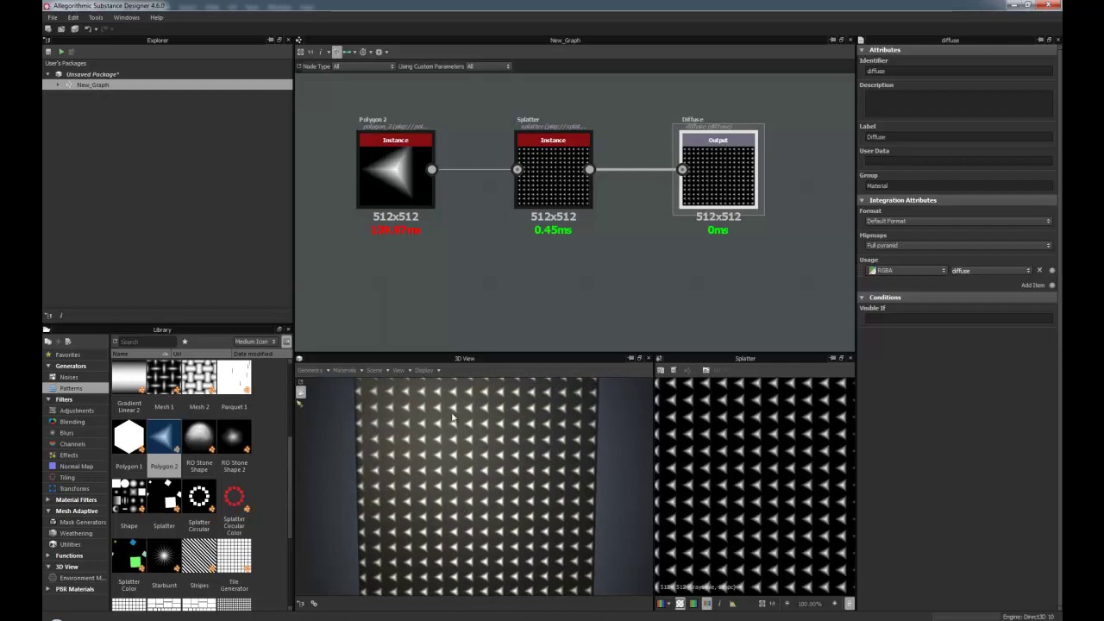
Select the Splatter node and examine its tiled pattern in the graph and on the 3D plane
middle_click_drag(414, 186, 425, 208)
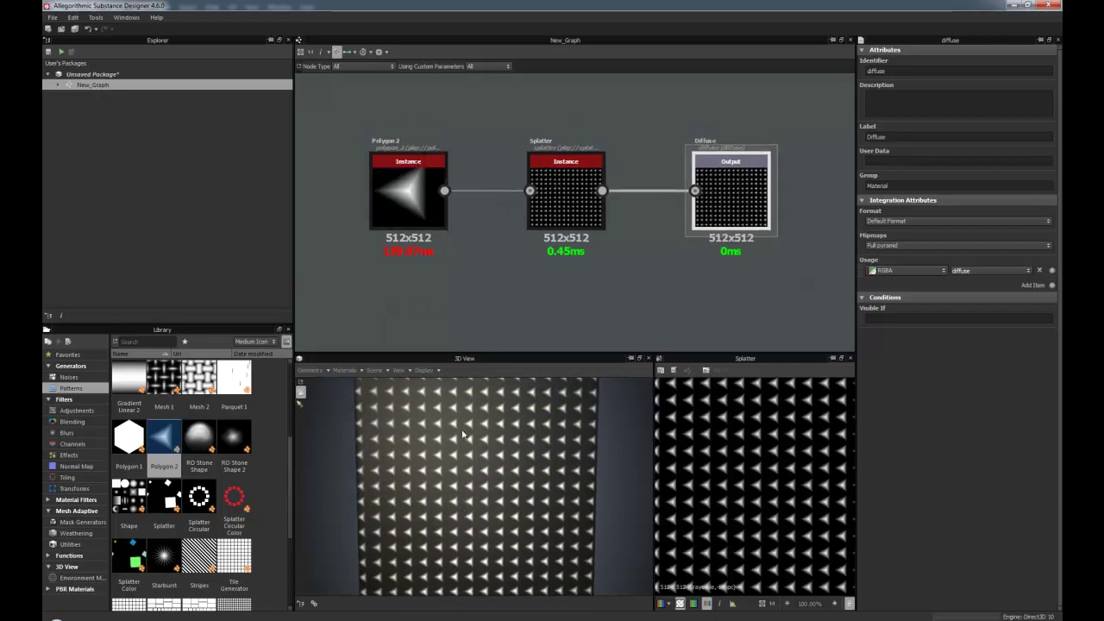
scroll(562, 198, "up", 2)
left_click_drag(565, 186, 562, 200)
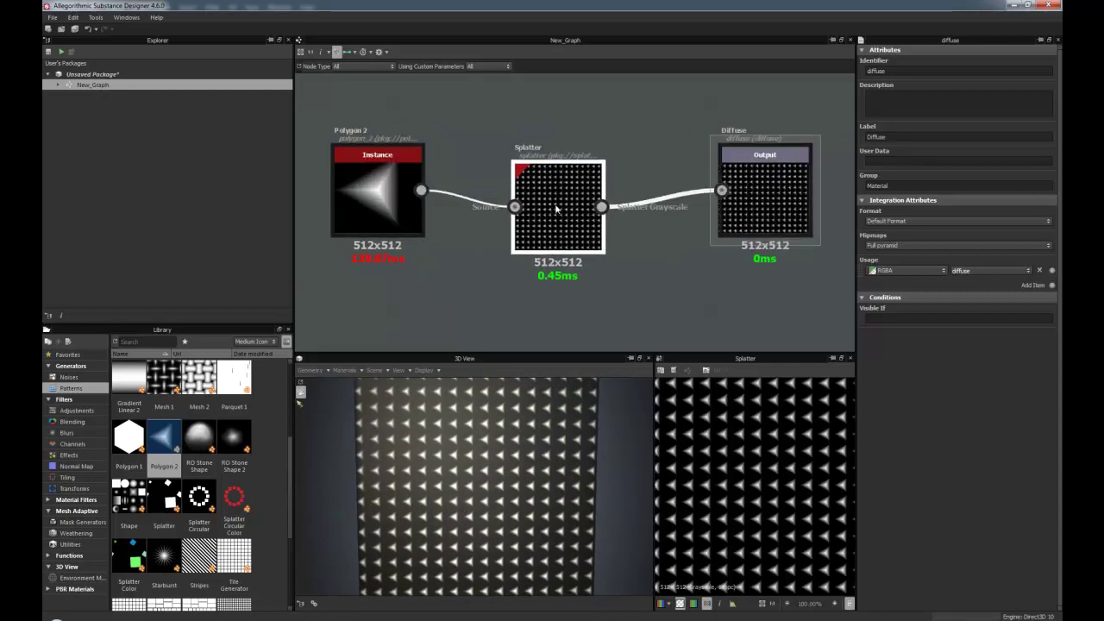
scroll(562, 199, "up", 3)
scroll(534, 194, "up", 1)
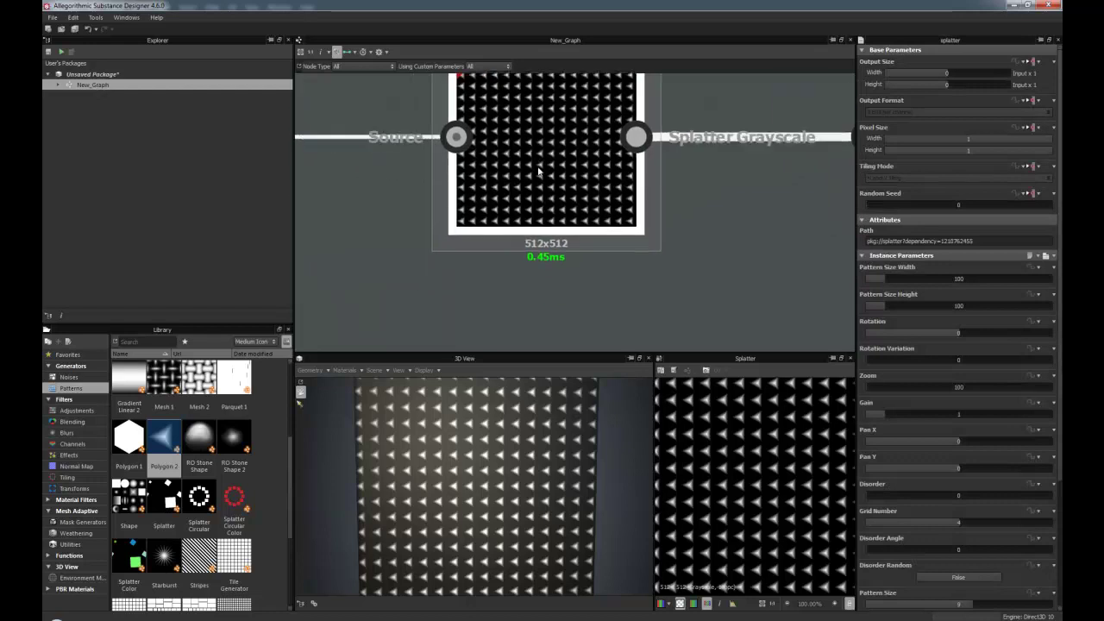
scroll(530, 338, "down", 1)
scroll(421, 416, "down", 2)
left_click_drag(402, 431, 517, 531)
middle_click_drag(587, 249, 479, 238)
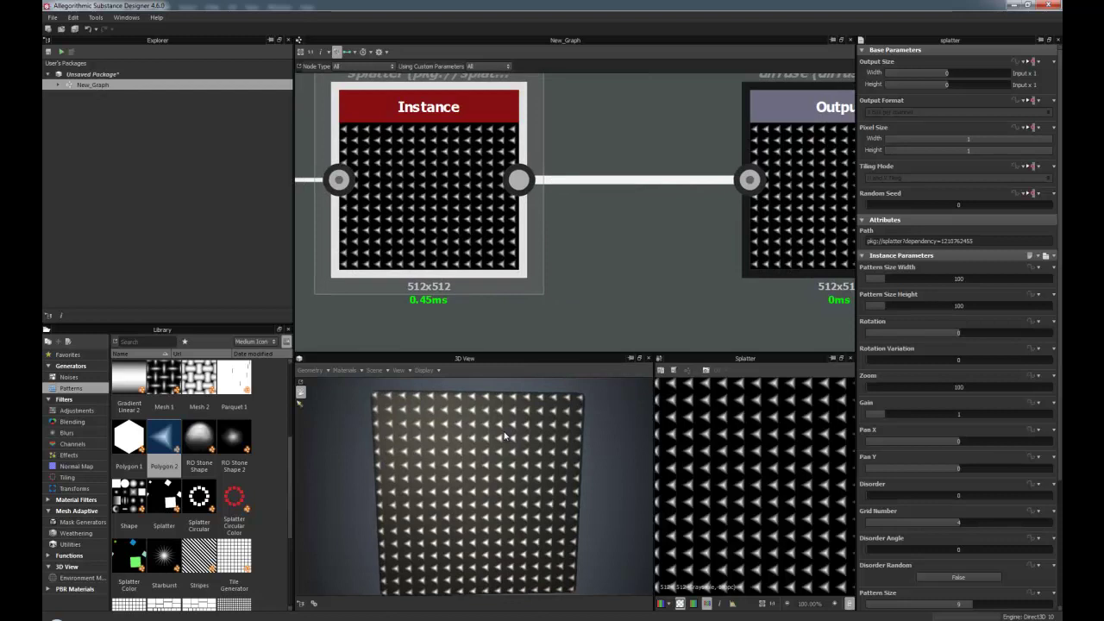
mouse_move(657, 271)
middle_mouse_down()
mouse_move(617, 259)
mouse_move(652, 278)
middle_mouse_up()
middle_click_drag(568, 268, 646, 256)
scroll(624, 277, "down", 1)
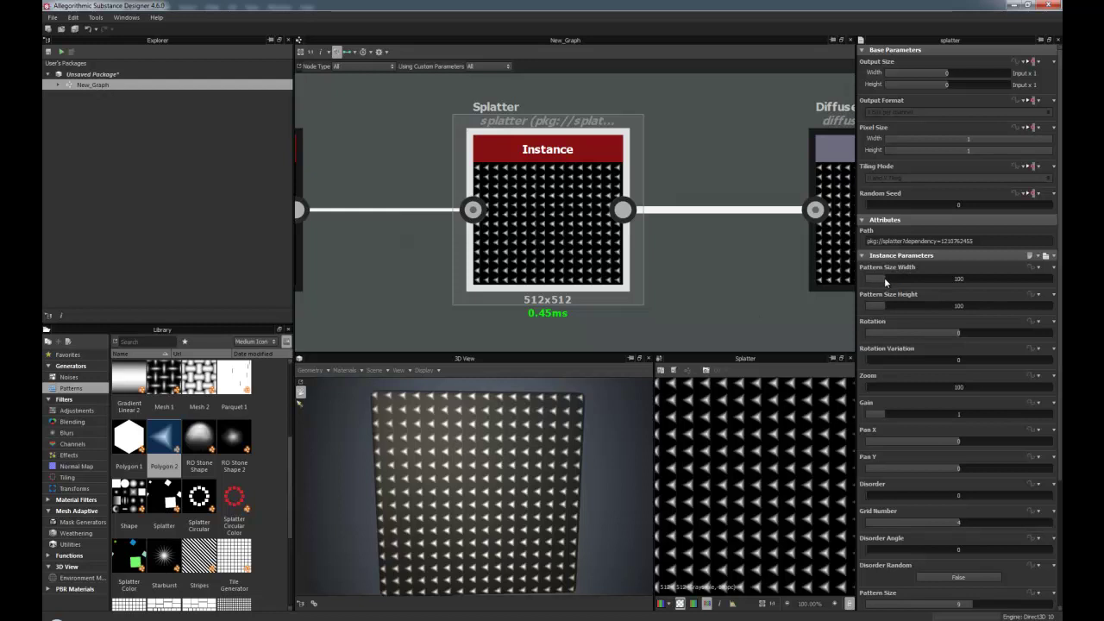
Set the Splatter's pattern size width to about 280 and its pattern size height to about 271.43
left_click_drag(884, 277, 900, 275)
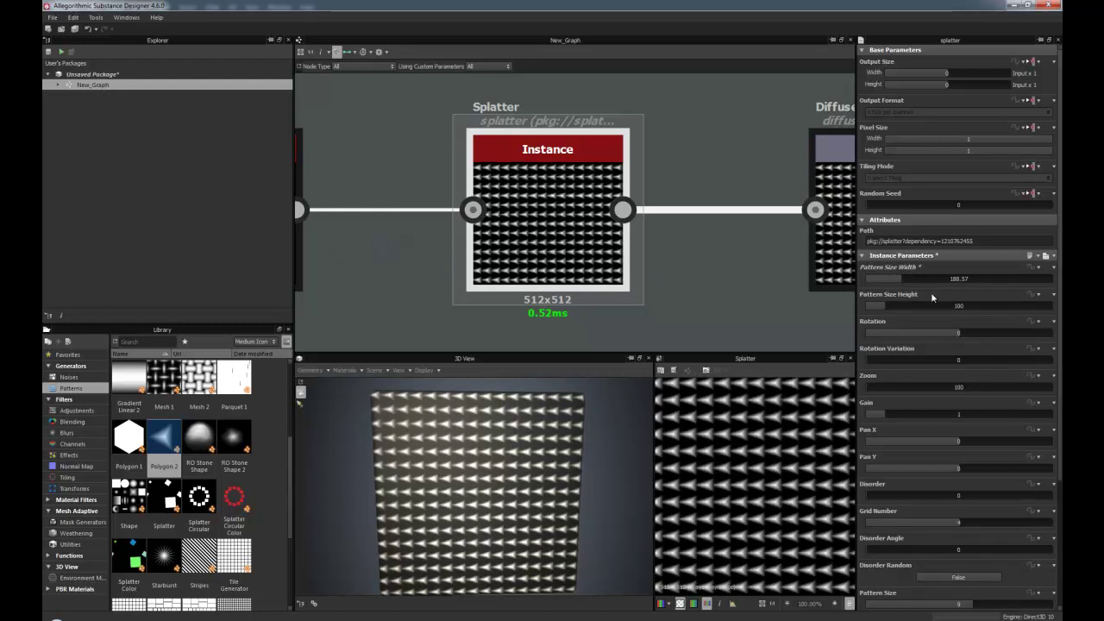
left_click_drag(899, 276, 931, 278)
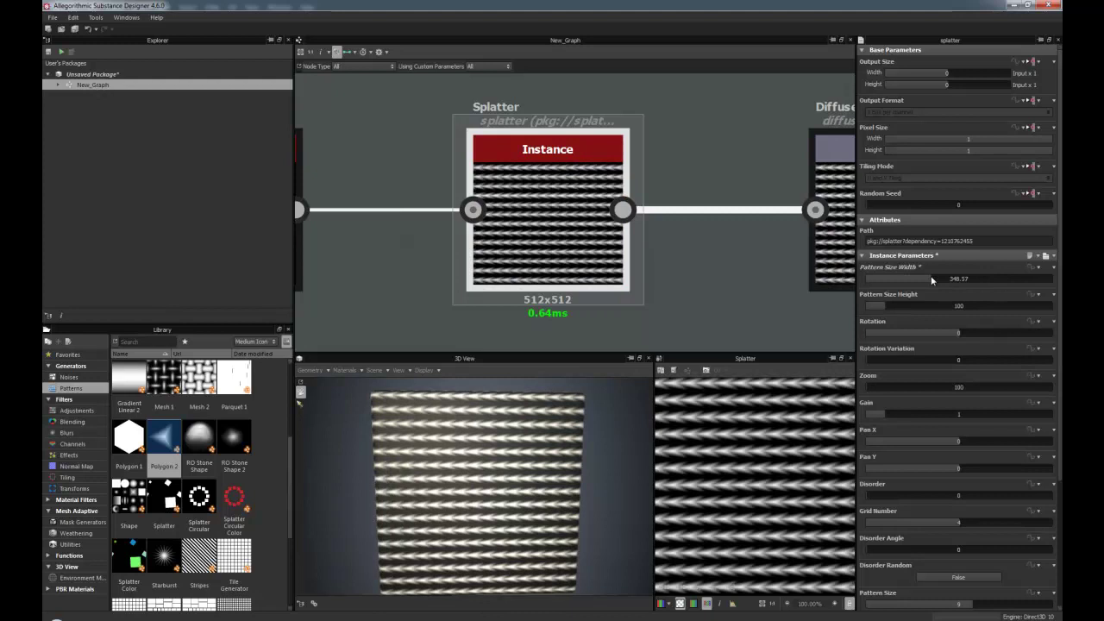
left_click_drag(872, 304, 917, 276)
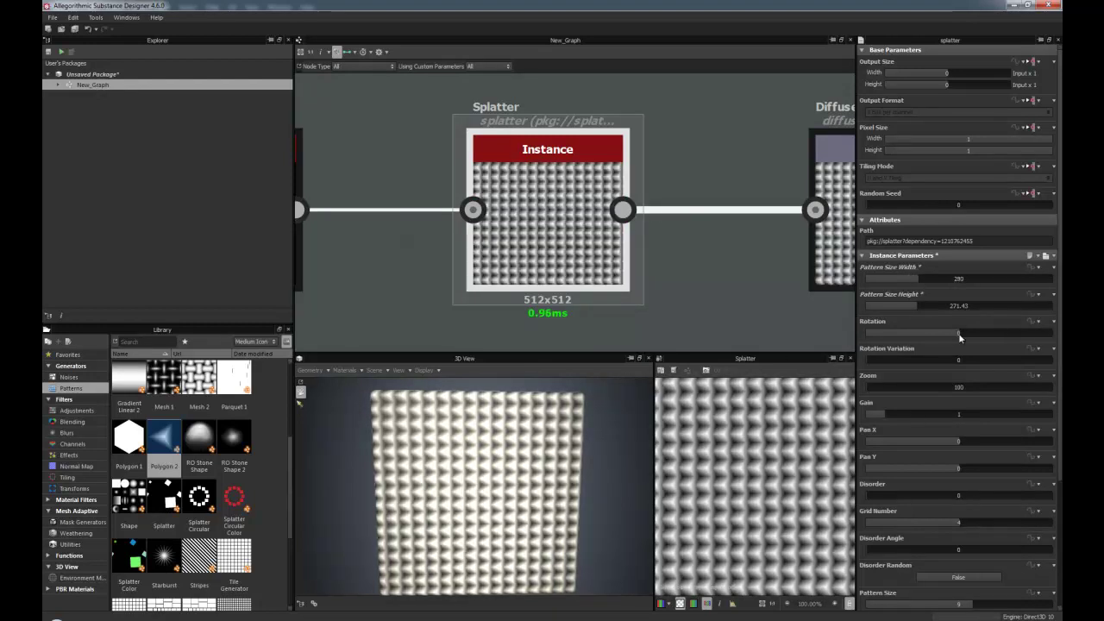
Set the Splatter's rotation to about -6.17 and its rotation variation to about 204.69
mouse_move(959, 336)
left_mouse_down()
mouse_move(916, 334)
mouse_move(956, 333)
left_mouse_up()
left_click_drag(869, 358, 972, 359)
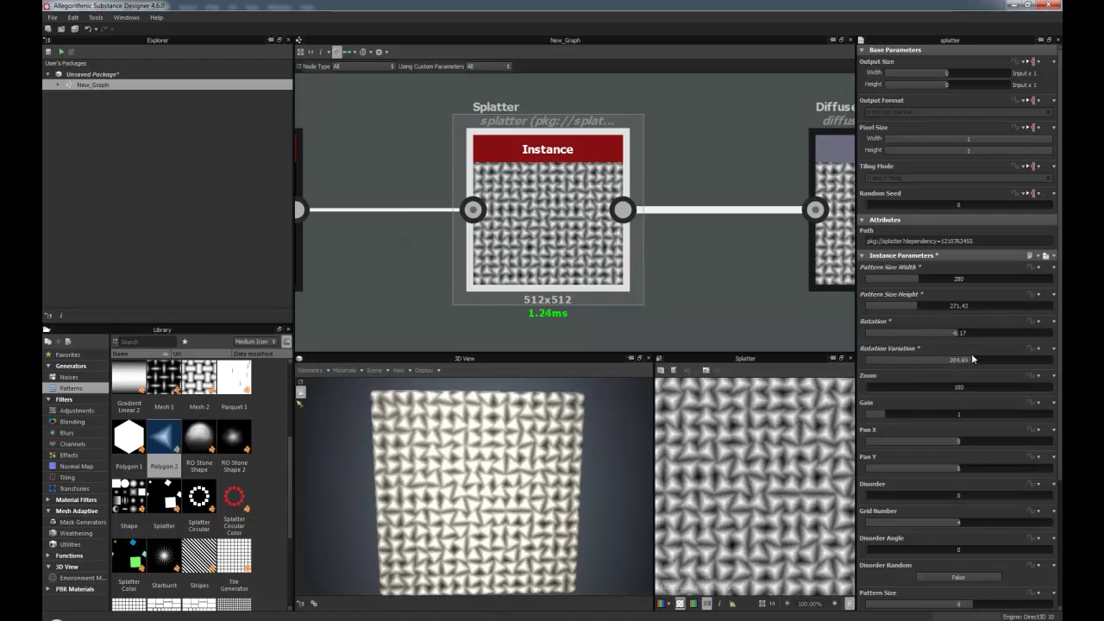
Set the Splatter's gain to 0.89 and pan the pattern to about 16.57 in X and 11.43 in Y
left_click_drag(868, 385, 844, 394)
mouse_move(889, 424)
left_mouse_down()
mouse_move(904, 412)
mouse_move(876, 422)
mouse_move(887, 416)
mouse_move(885, 441)
left_mouse_up()
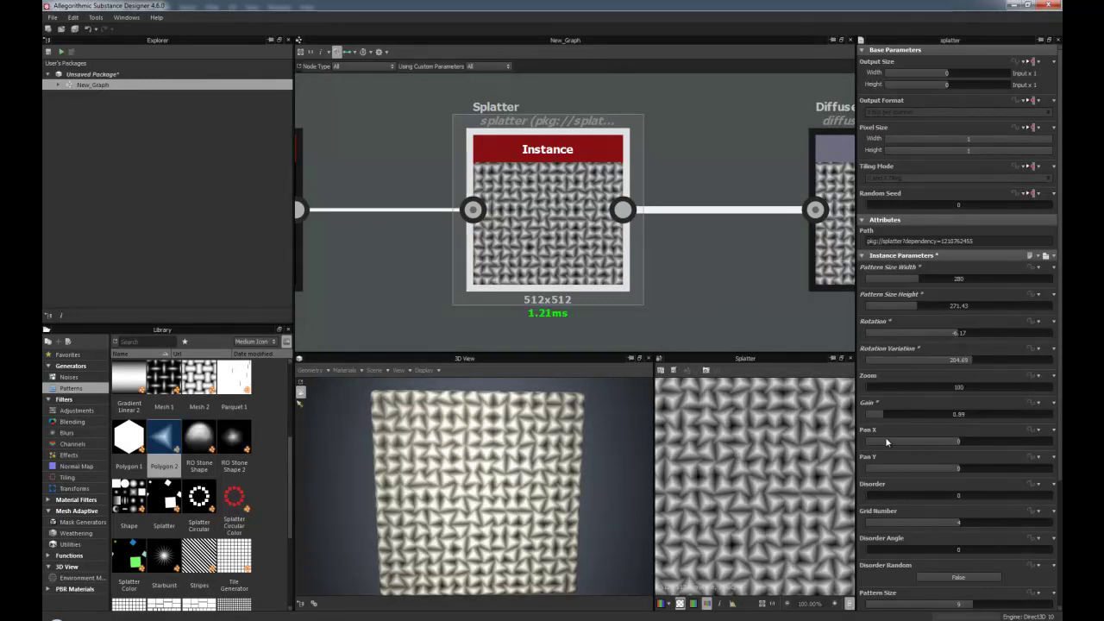
left_click_drag(959, 442, 966, 467)
Set the Splatter's disorder to about 66.57 and its grid number to 6
scroll(947, 447, "down", 3)
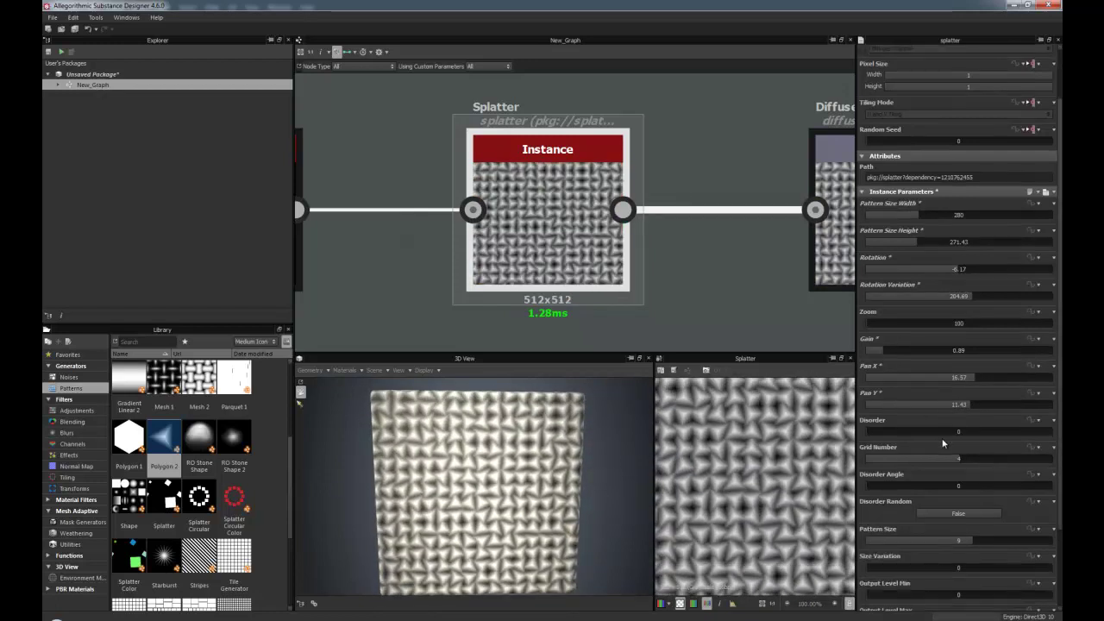
scroll(943, 439, "up", 1)
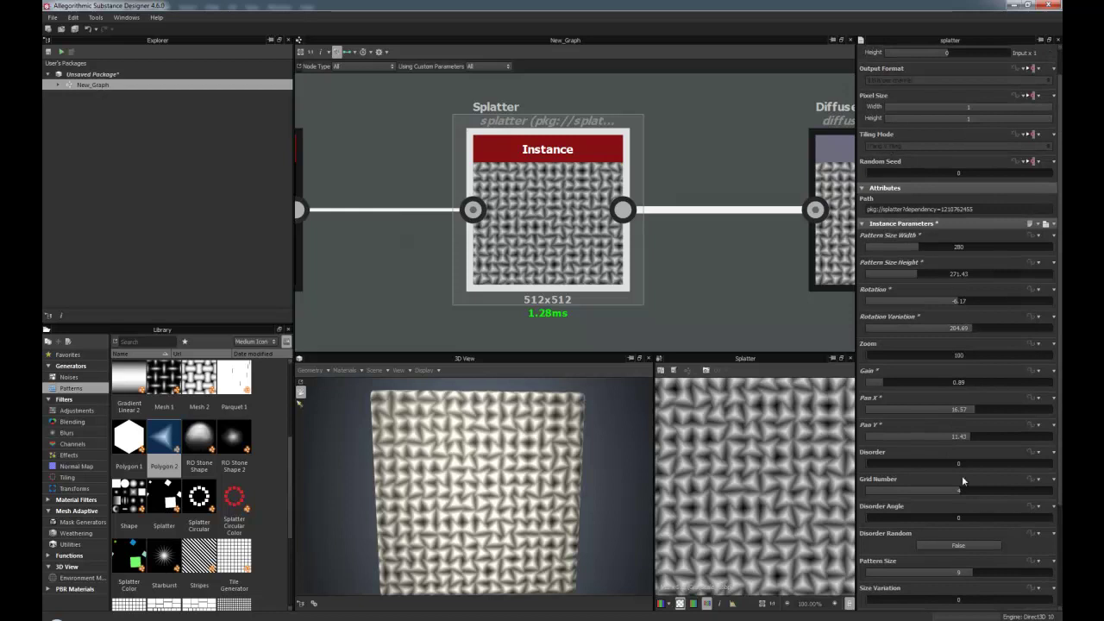
scroll(961, 475, "down", 1)
left_click_drag(879, 433, 1007, 464)
left_click_drag(514, 525, 488, 523)
scroll(938, 498, "down", 1)
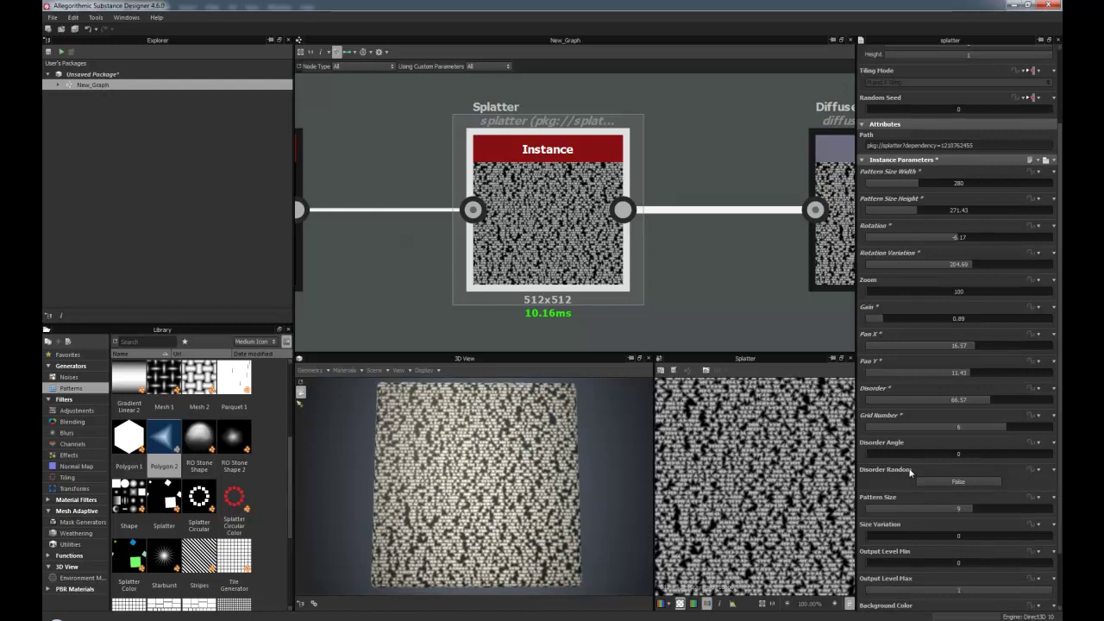
Set the Splatter's disorder angle to about 109.03, and try random disorder before switching it back off
left_click_drag(874, 453, 922, 454)
scroll(953, 483, "down", 2)
left_click(961, 419)
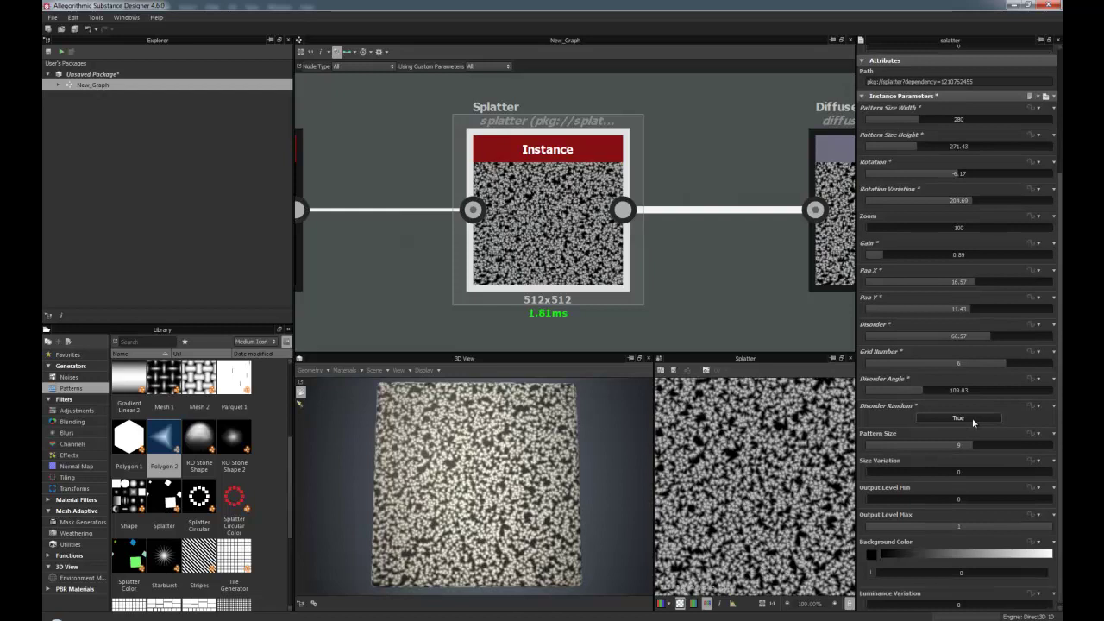
left_click(973, 418)
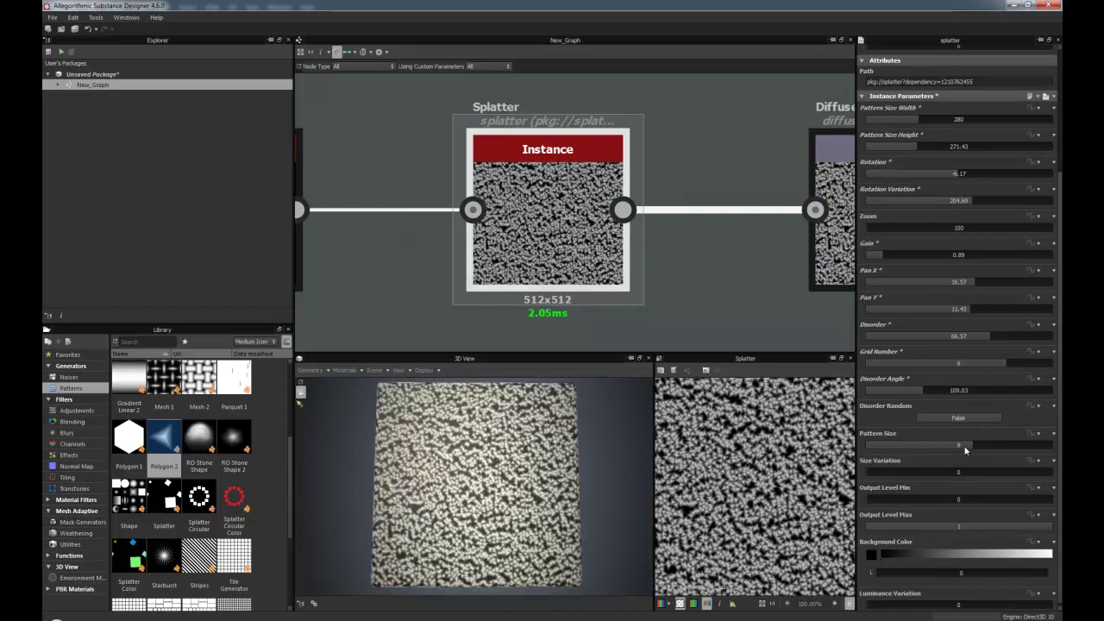
Try raising the Splatter's minimum output level and lowering its maximum, and restore them to 0 and 1
mouse_move(966, 446)
left_mouse_down()
mouse_move(927, 446)
mouse_move(1018, 446)
mouse_move(966, 450)
left_mouse_up()
left_click_drag(889, 473, 907, 496)
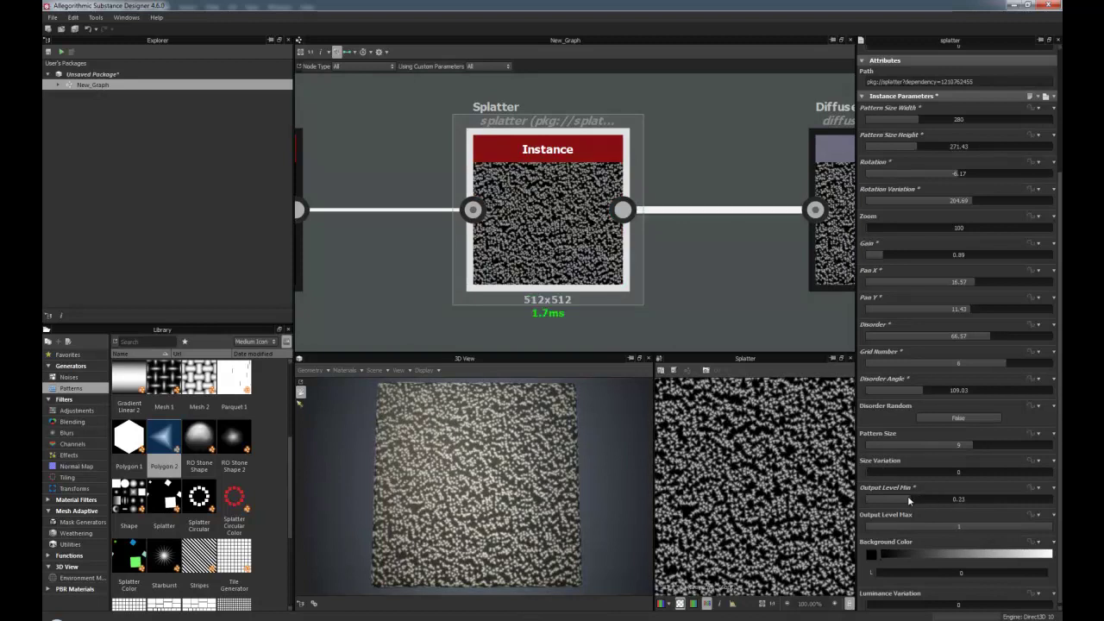
left_click_drag(1038, 525, 985, 527)
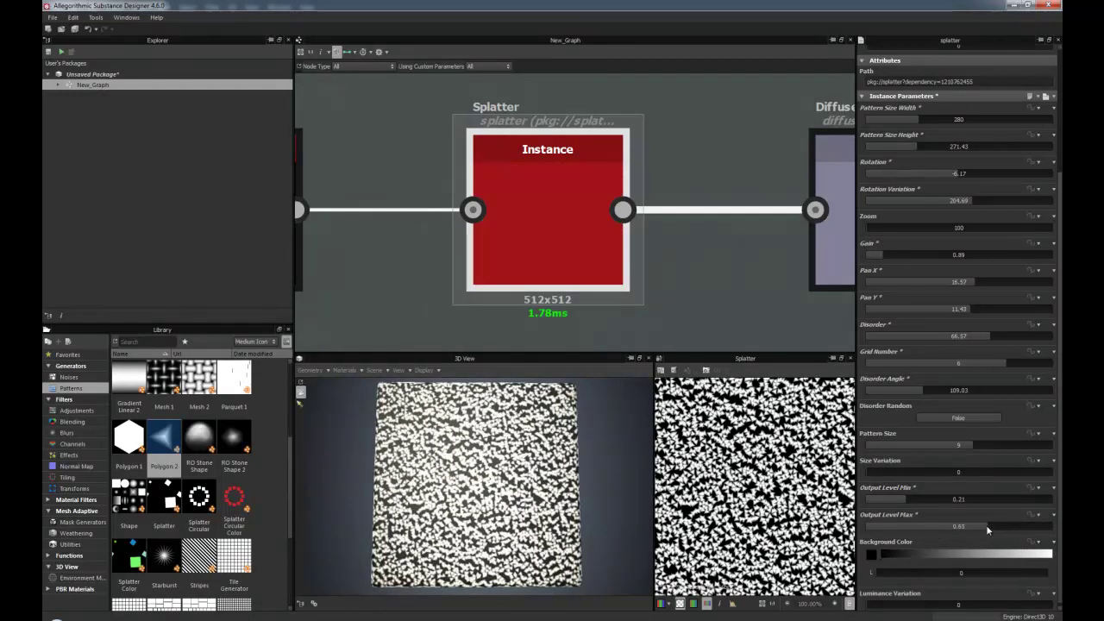
left_click_drag(987, 527, 1059, 526)
left_click_drag(905, 499, 855, 502)
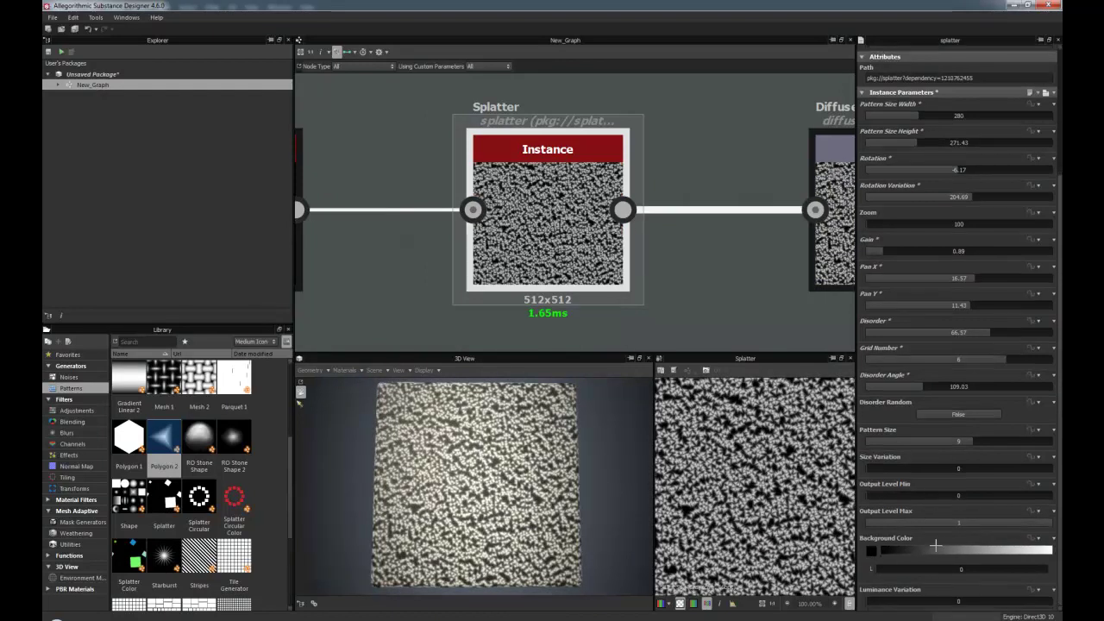
Set the Splatter's luminance variation to 0.6 and check the pattern on the 3D plane
left_click_drag(871, 599, 978, 603)
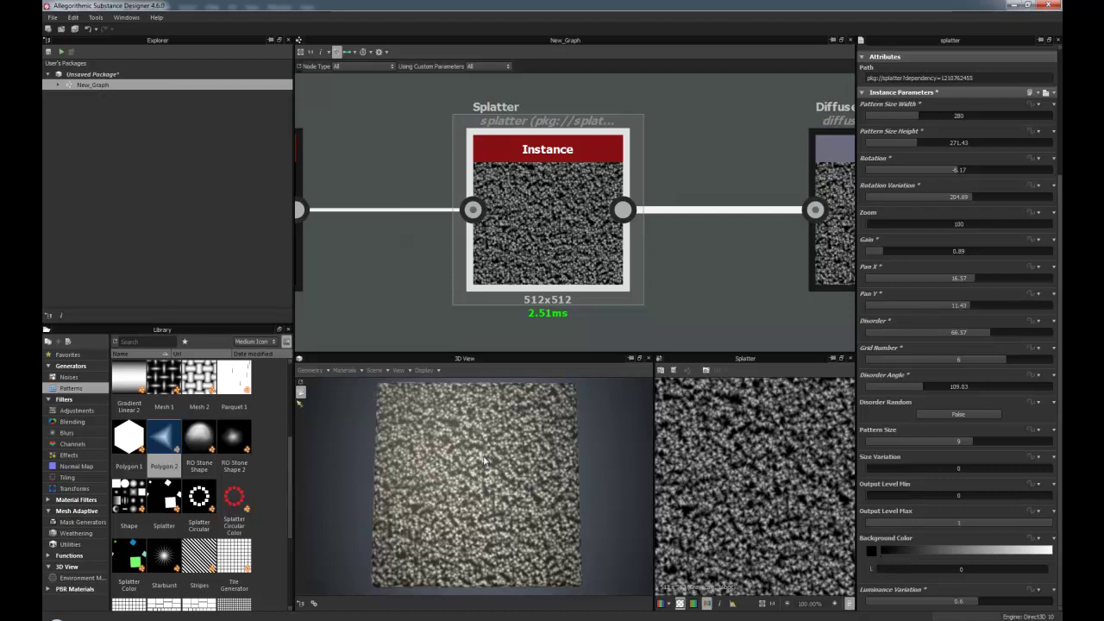
left_click_drag(482, 480, 484, 486)
scroll(598, 315, "down", 4)
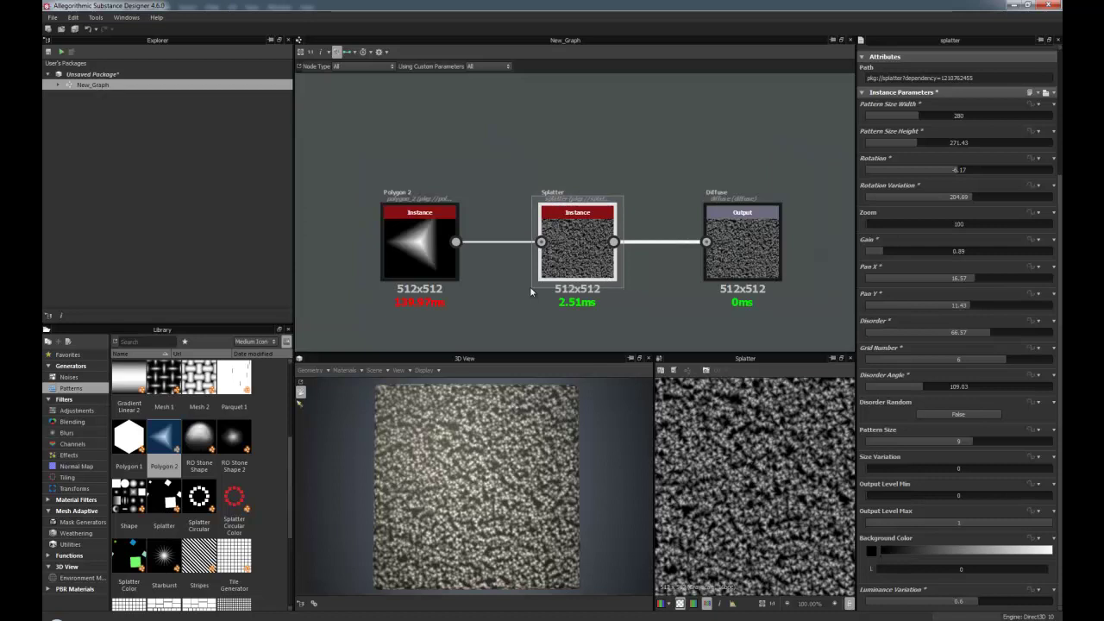
Arrange the Height Normal Blender and Normal Color nodes below the Splatter chain
middle_click_drag(546, 301, 532, 223)
scroll(534, 222, "down", 2)
middle_click_drag(622, 268, 547, 202)
left_click_drag(569, 238, 595, 224)
middle_click_drag(549, 278, 618, 219)
left_click_drag(481, 330, 492, 248)
middle_click_drag(482, 113, 483, 180)
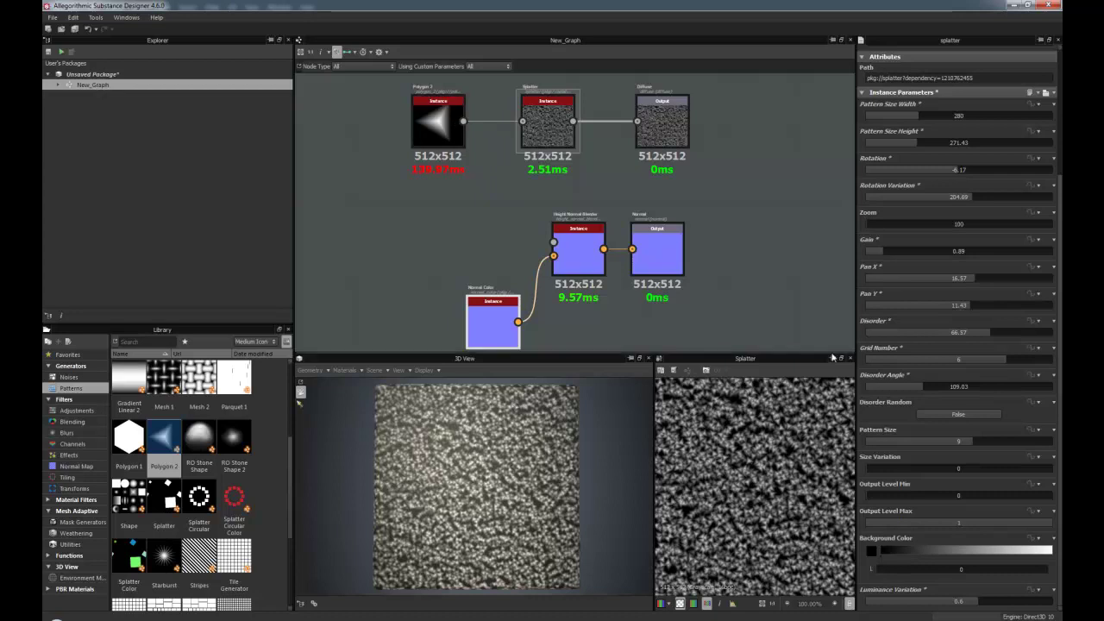
Set the Splatter's grid number to 4 and connect its output to the Height Normal Blender's Height input
mouse_move(940, 361)
left_mouse_down()
mouse_move(920, 358)
mouse_move(953, 360)
left_mouse_up()
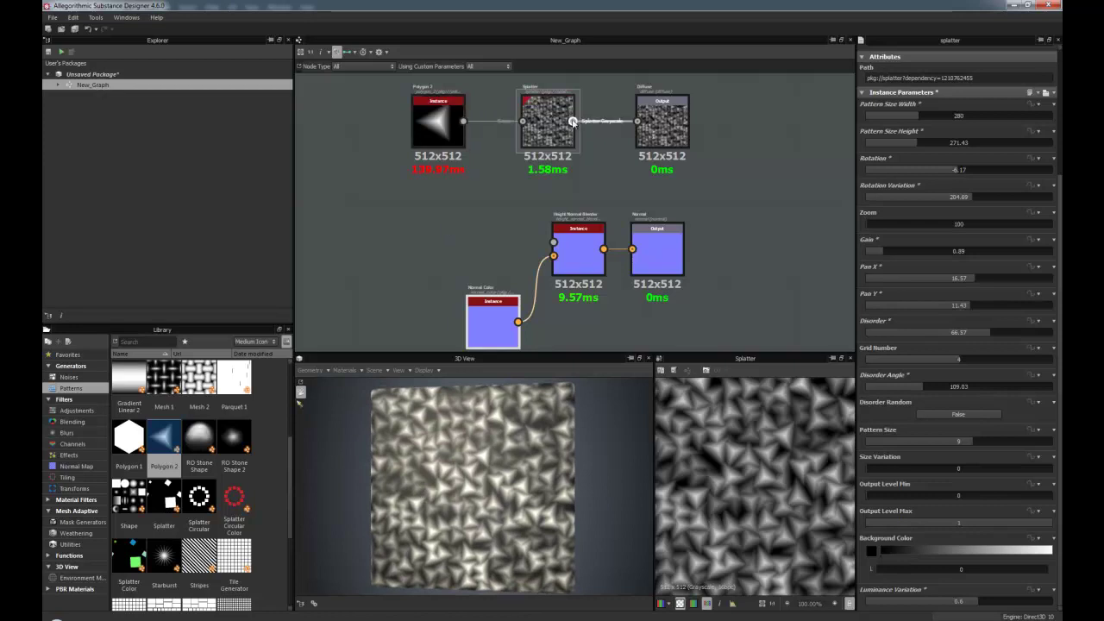
left_click_drag(573, 121, 552, 246)
left_click(579, 269)
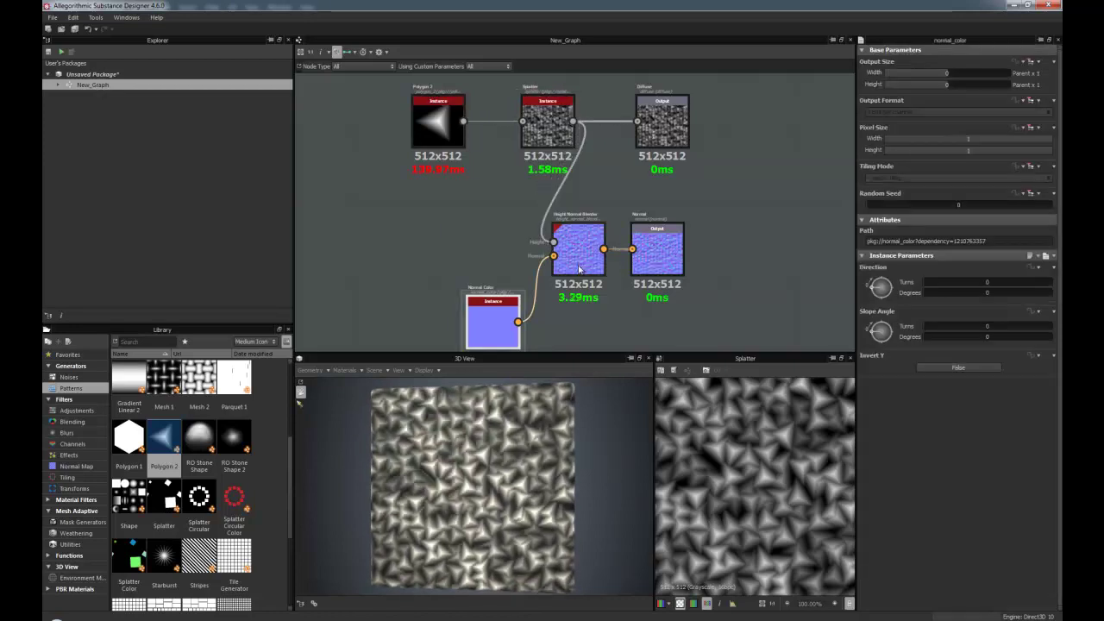
left_click_drag(492, 449, 545, 457)
Preview the Height Normal Blender's normal map and increase its normal intensity
double_click(578, 255)
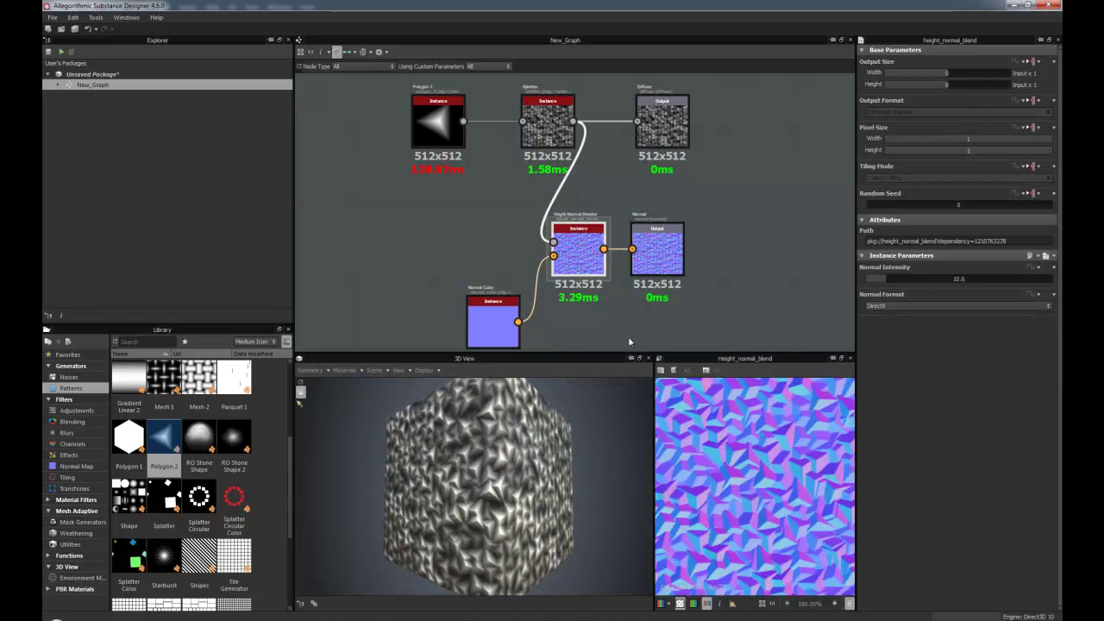
mouse_move(450, 462)
left_mouse_down()
mouse_move(448, 471)
mouse_move(457, 456)
left_mouse_up()
mouse_move(883, 281)
left_mouse_down()
mouse_move(909, 277)
mouse_move(880, 280)
mouse_move(894, 279)
left_mouse_up()
Reopen the Splatter's parameters and set its luminance variation to 0.49
double_click(545, 124)
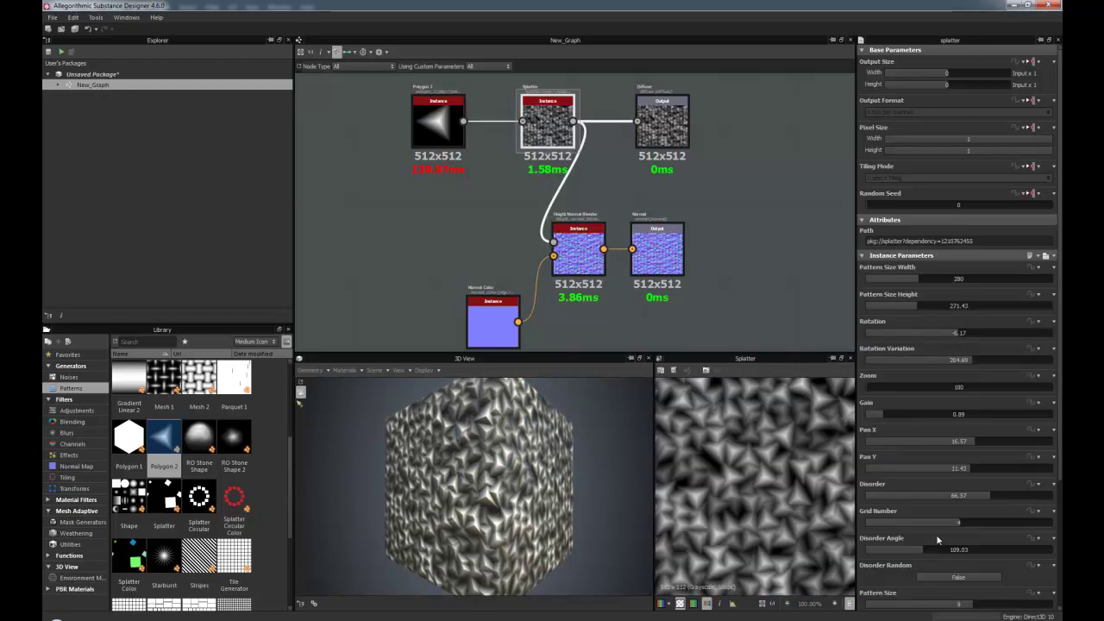
scroll(960, 603, "down", 3)
left_click_drag(976, 604, 953, 608)
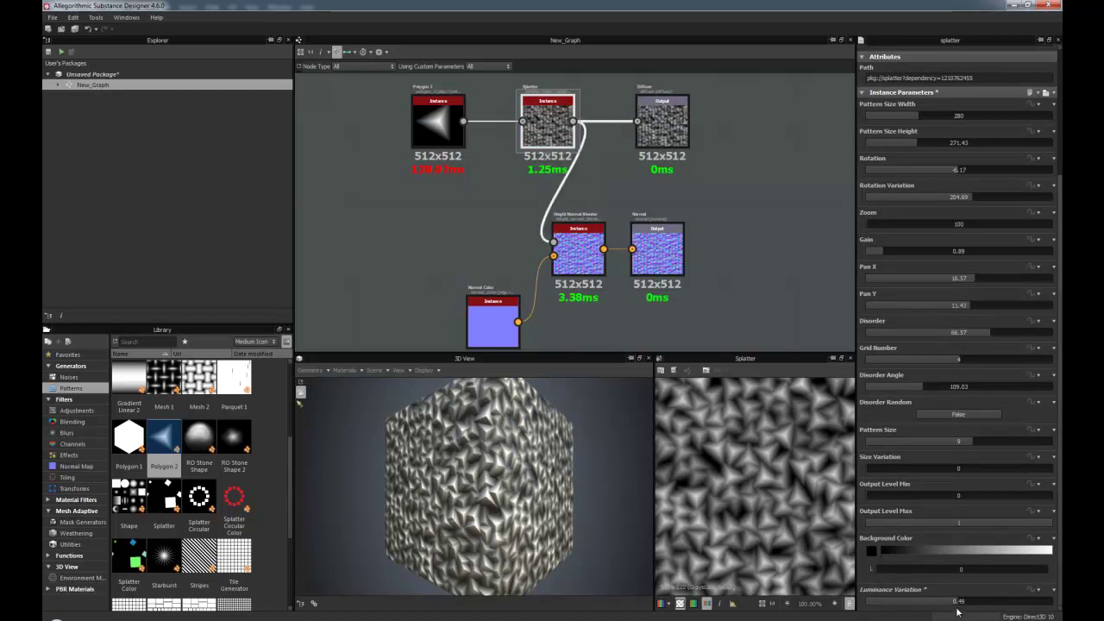
middle_click_drag(618, 221, 609, 267)
scroll(558, 150, "up", 5)
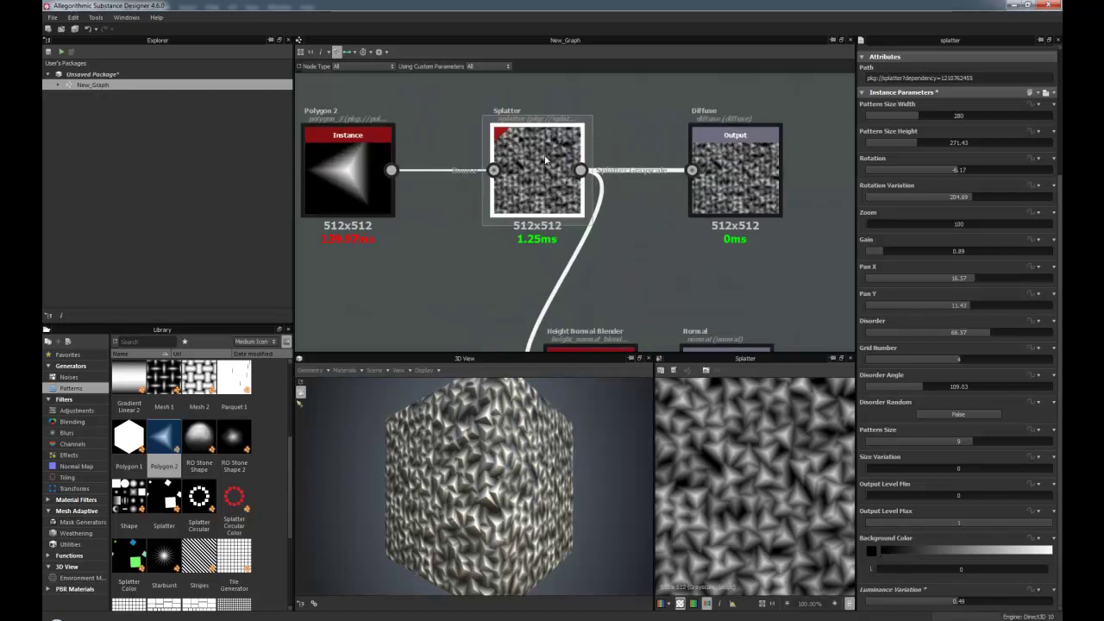
scroll(558, 150, "down", 4)
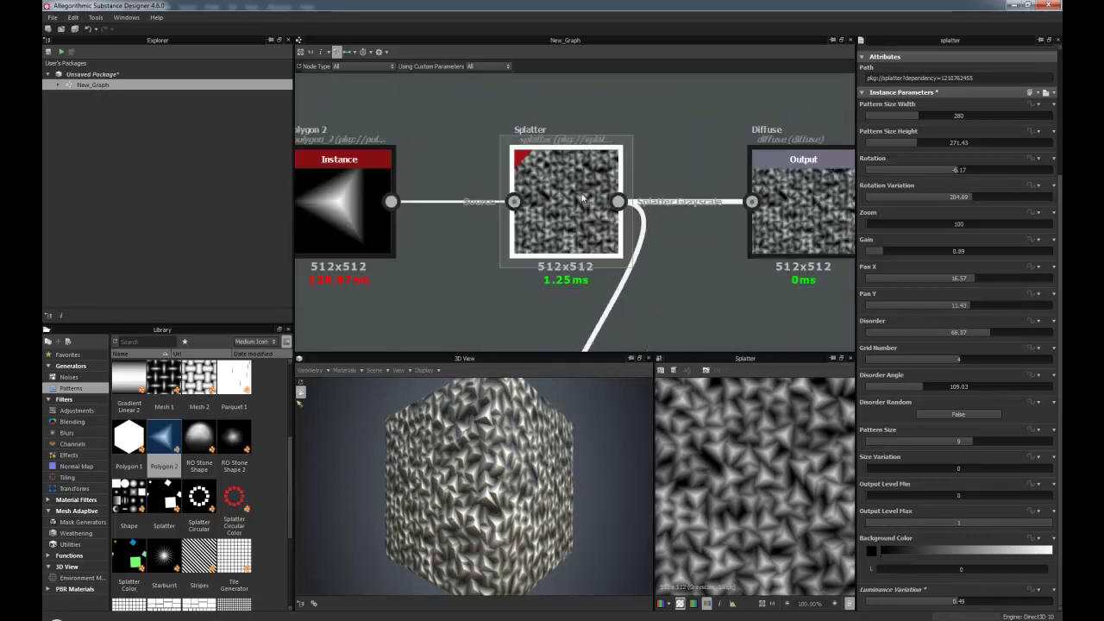
scroll(582, 198, "up", 4)
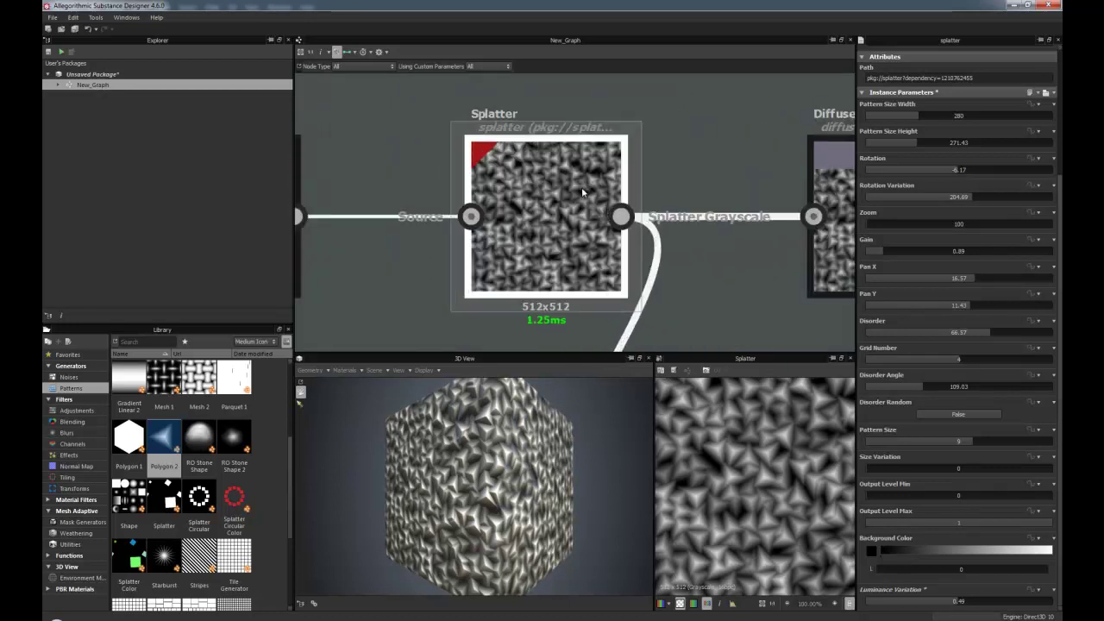